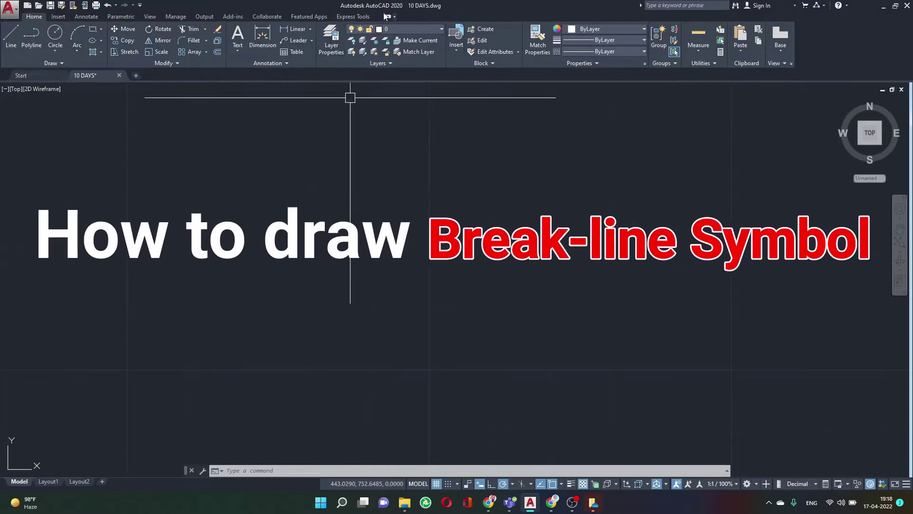
Draw the first vertical line from a top point straight down
left_click(360, 19)
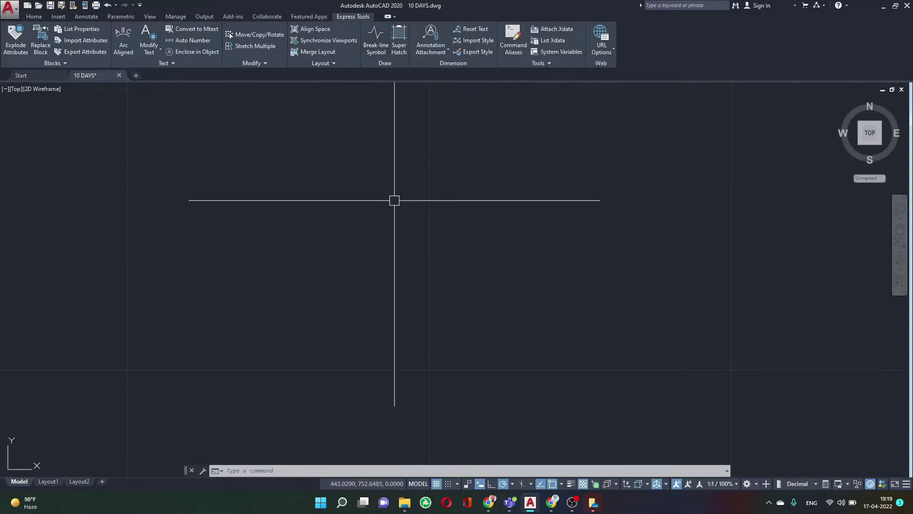
type("BREA")
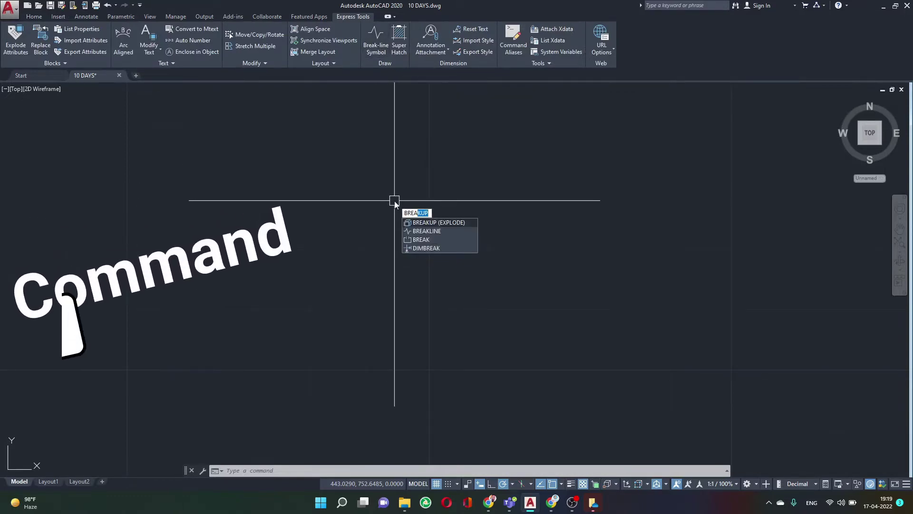
type("K")
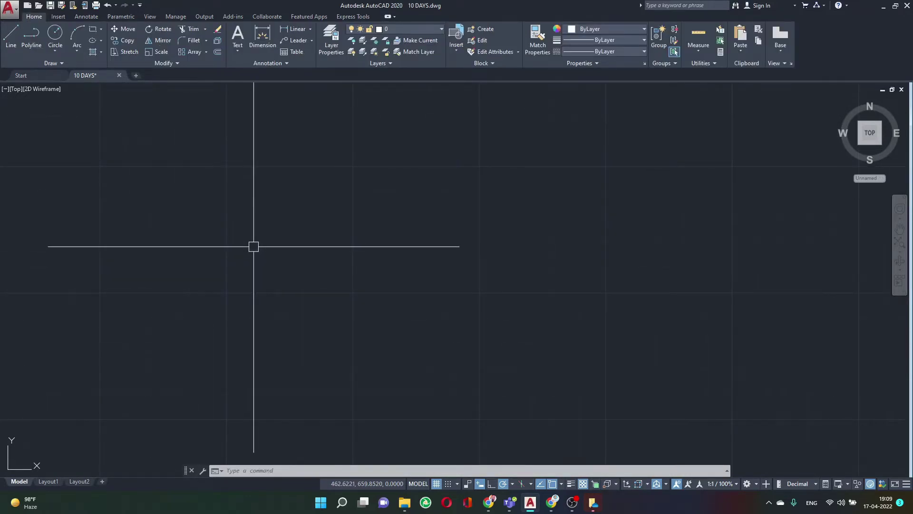
key("Return")
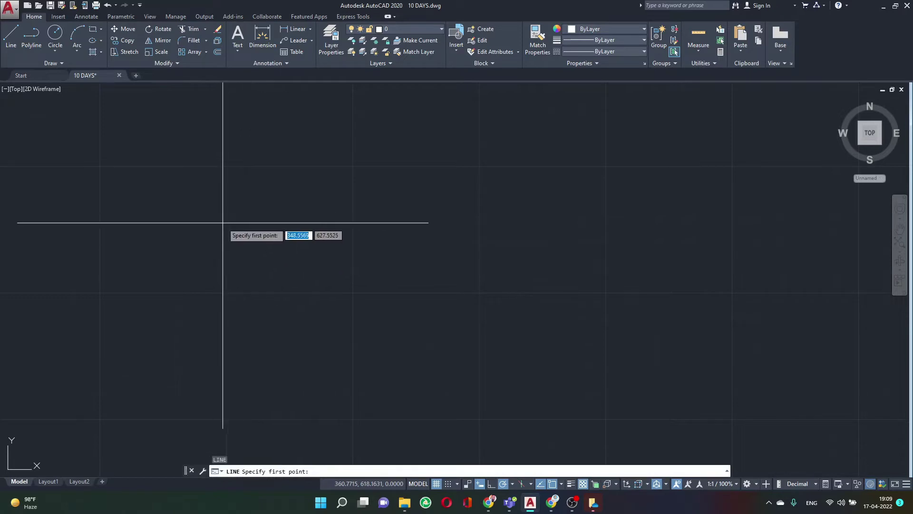
left_click(222, 221)
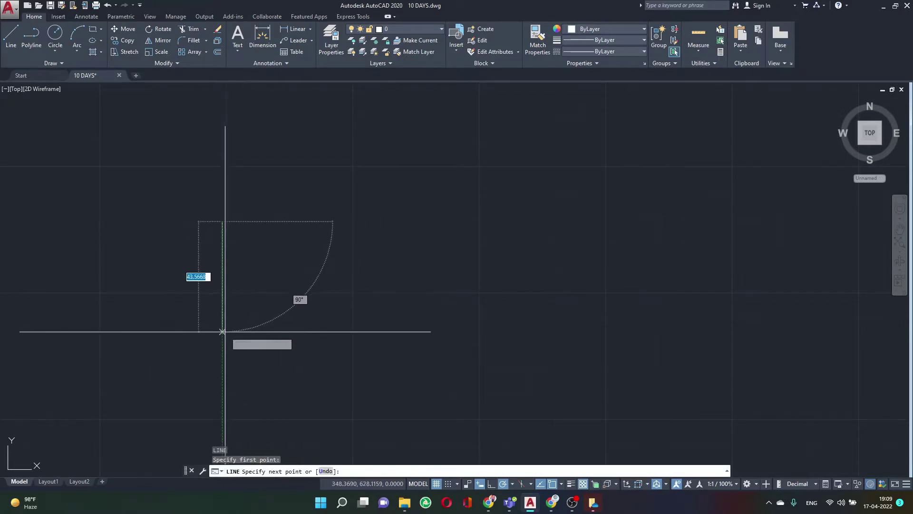
left_click(222, 340)
key("Return")
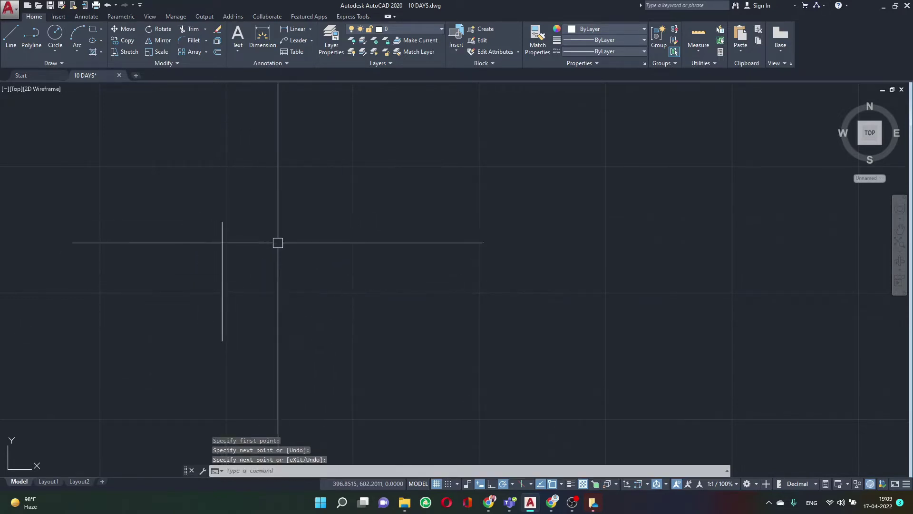
Draw a second vertical line of similar height to the right of the first
key("Return")
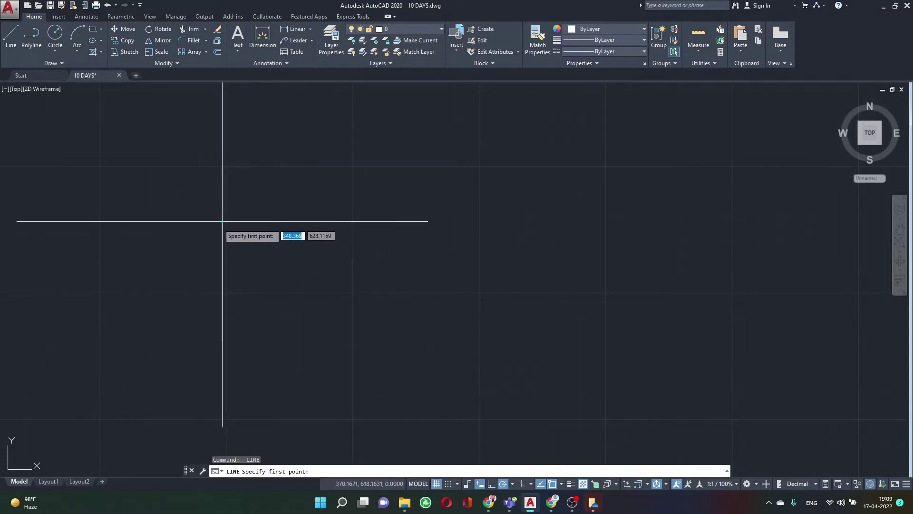
left_click(358, 221)
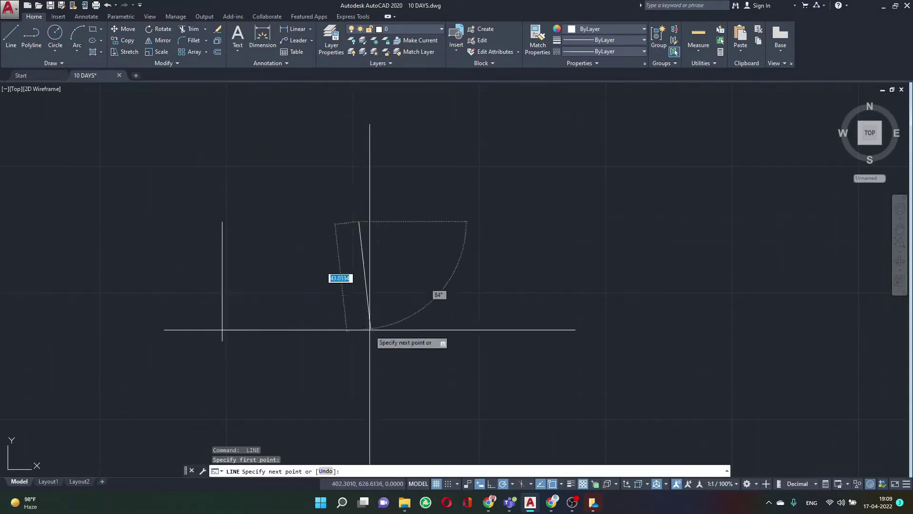
left_click(359, 344)
key("Escape")
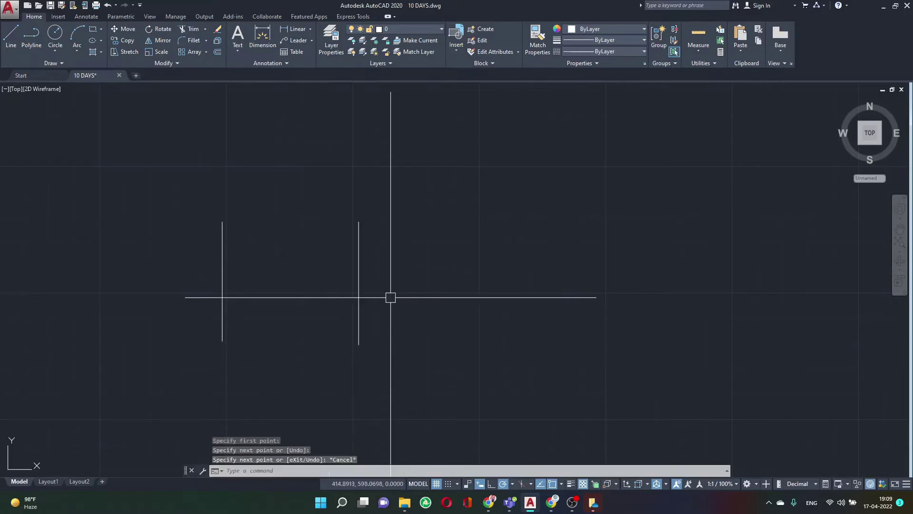
Place a breakline across the two line tops with its zigzag at the midpoint
left_click(331, 170)
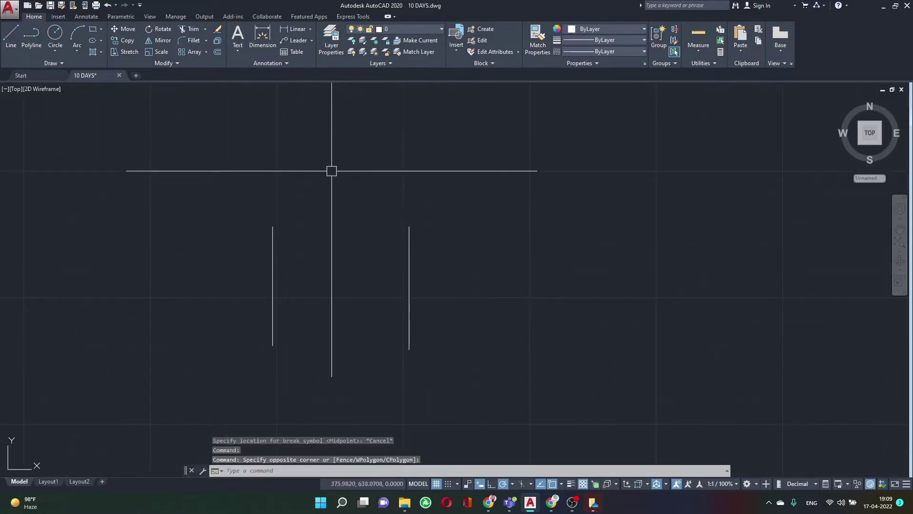
key("Escape")
type("BR")
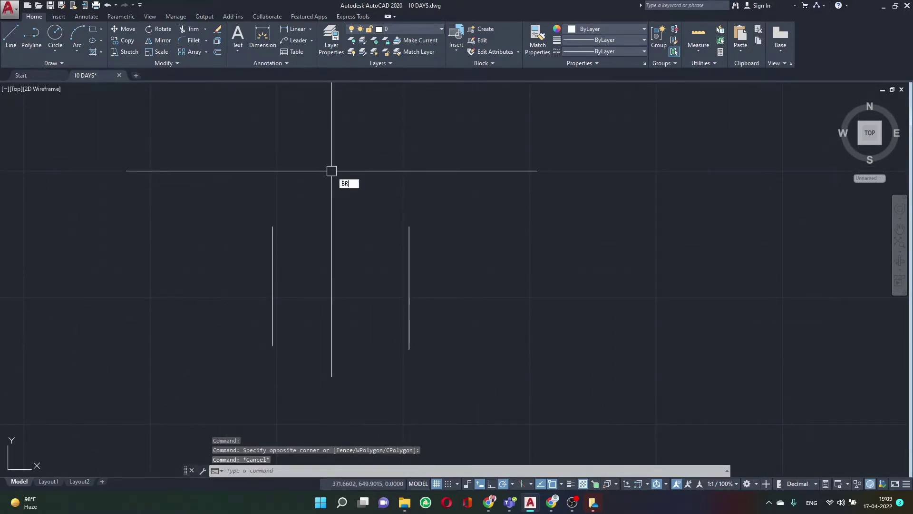
type("EAKLINE")
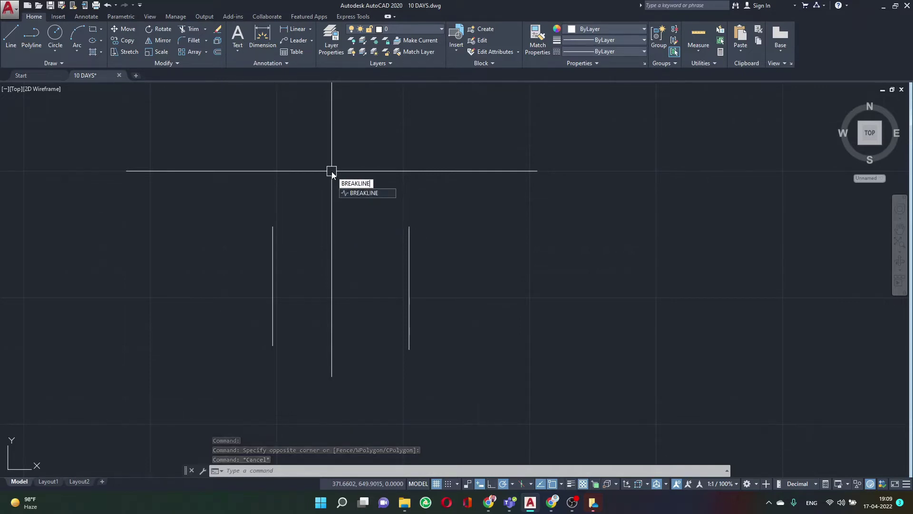
left_click(382, 193)
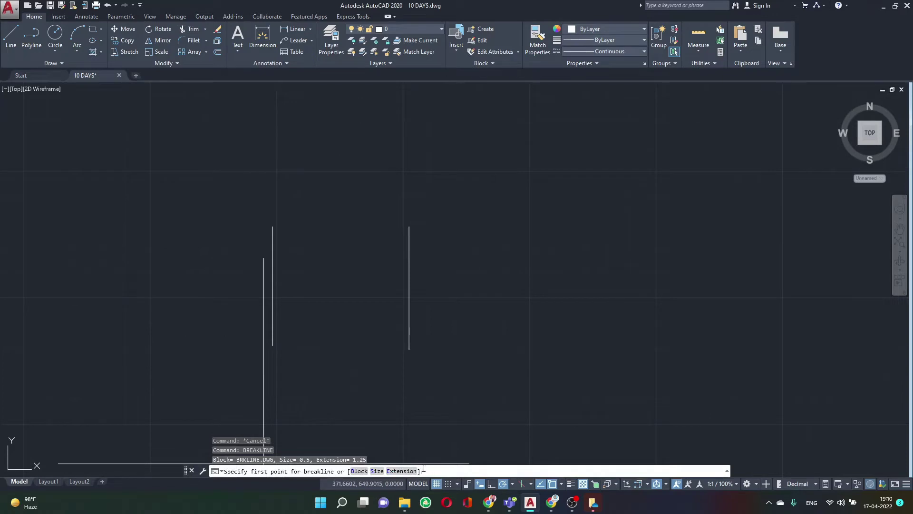
left_click(272, 227)
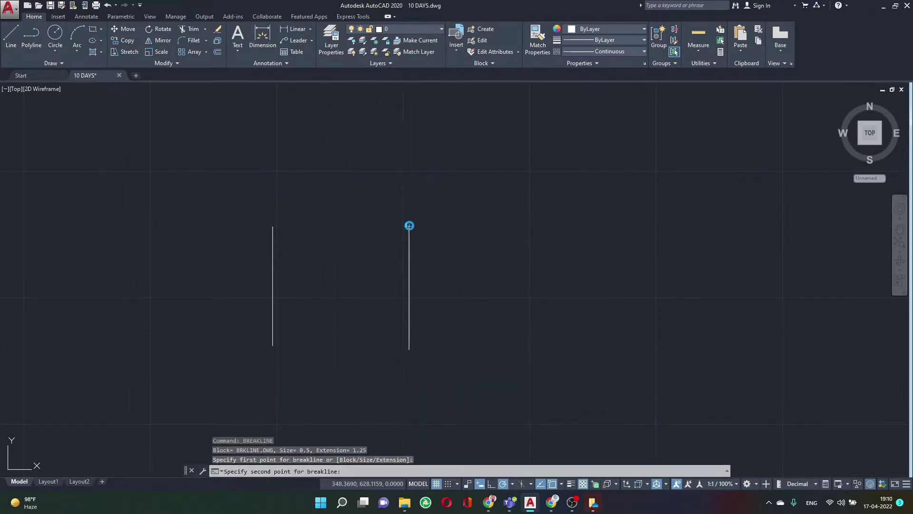
left_click(409, 226)
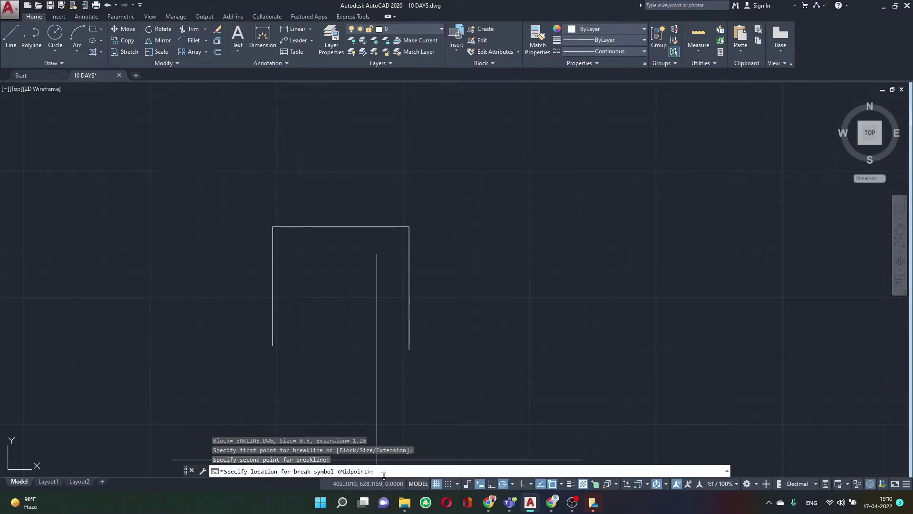
left_click(341, 226)
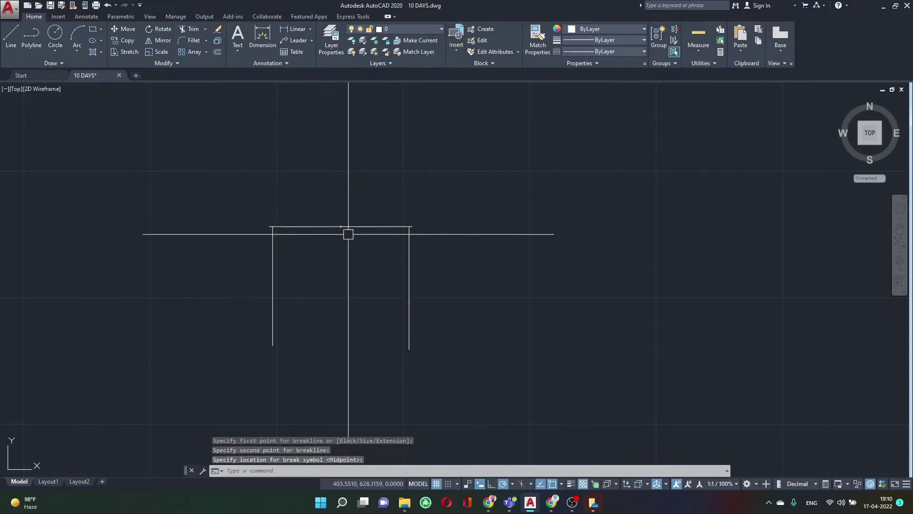
Zoom and pan around the break symbol to inspect the finished breakline
scroll(352, 232, "up", 2)
scroll(316, 218, "up", 3)
scroll(330, 214, "up", 3)
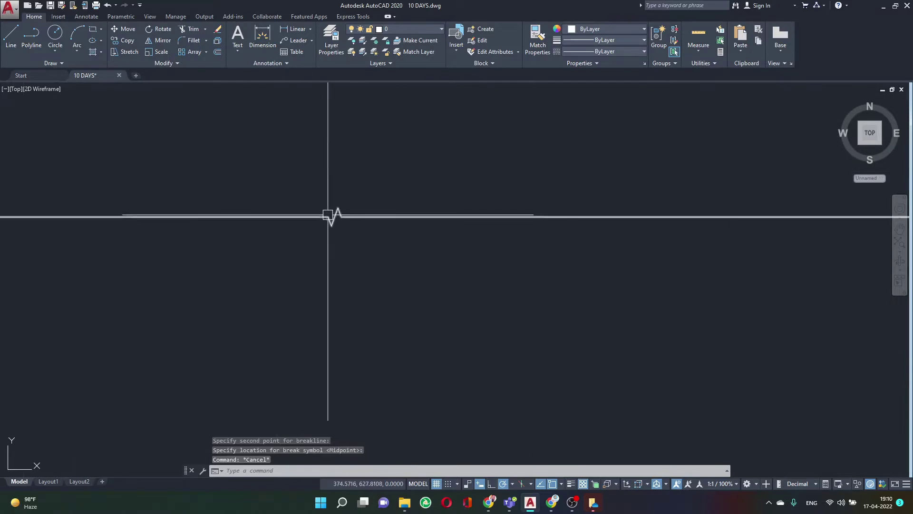
middle_click_drag(330, 214, 368, 195)
scroll(369, 207, "down", 2)
scroll(381, 202, "up", 3)
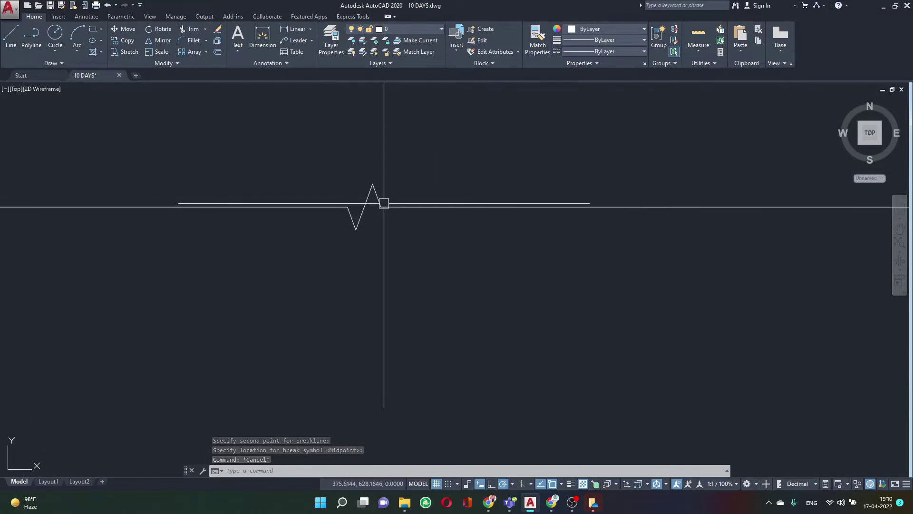
scroll(365, 227, "down", 1)
scroll(362, 209, "up", 2)
scroll(363, 208, "down", 3)
scroll(359, 247, "down", 2)
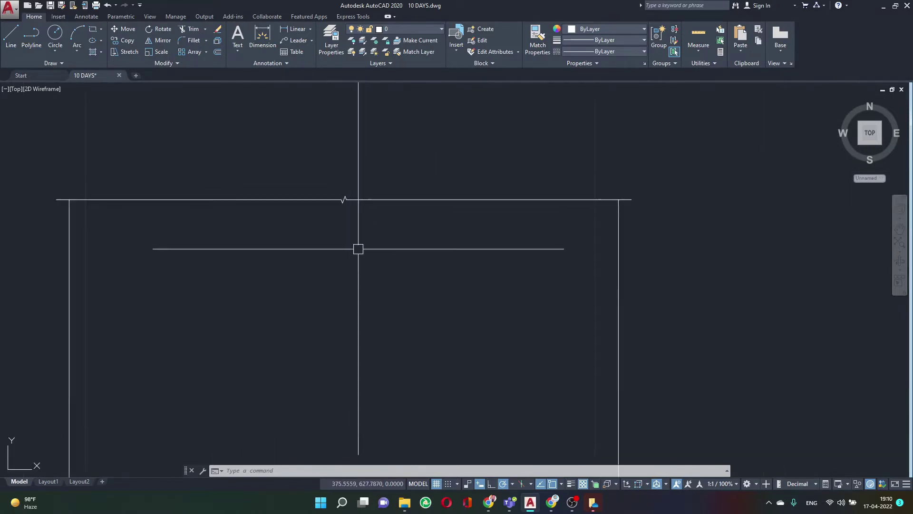
middle_click_drag(359, 246, 341, 204)
scroll(302, 256, "down", 2)
scroll(312, 272, "down", 2)
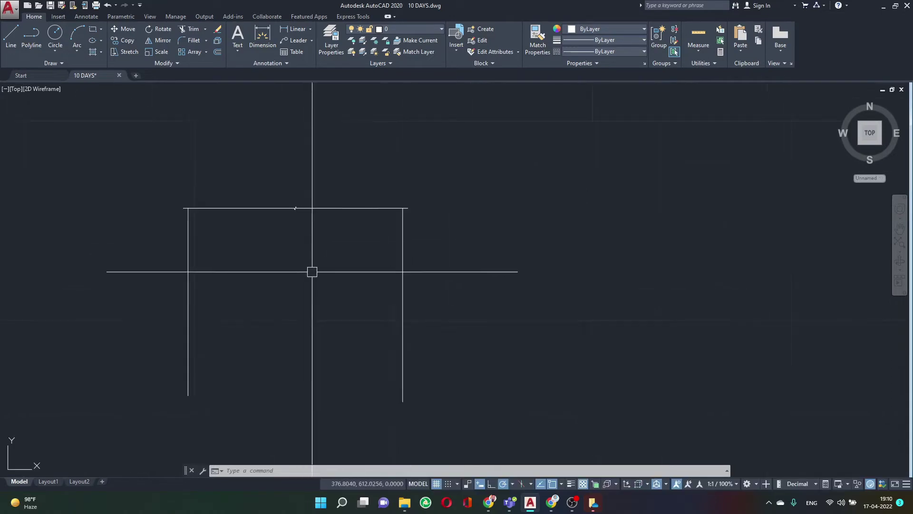
scroll(285, 230, "up", 2)
scroll(506, 303, "down", 2)
middle_click_drag(506, 304, 435, 280)
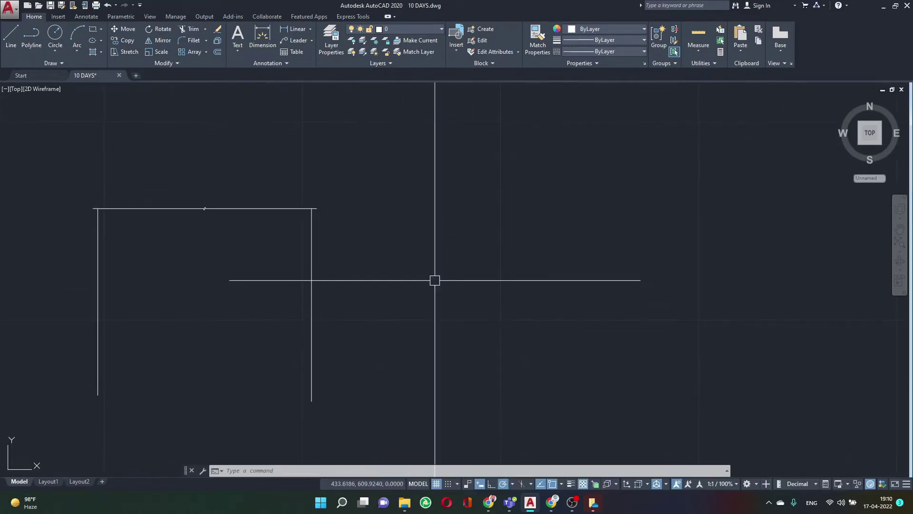
Draw a horizontal line to the right of the breakline figure
type("l")
key("Return")
left_click(456, 214)
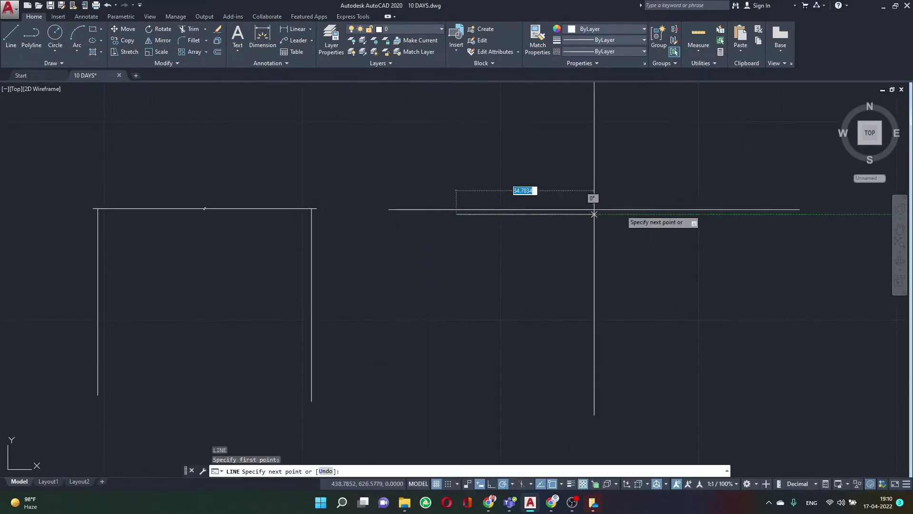
left_click(717, 215)
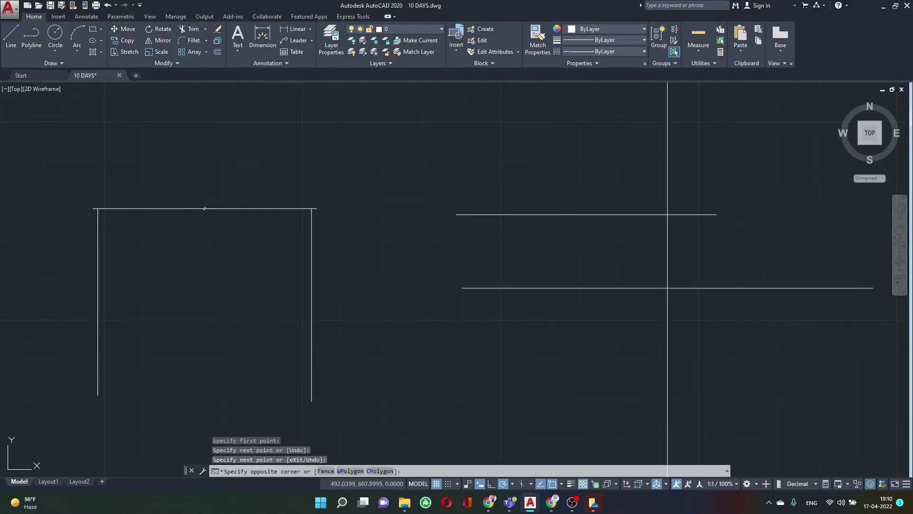
key("Escape")
Copy the horizontal line directly below it to form the bottom edge
left_click(579, 173)
type("co")
key("Return")
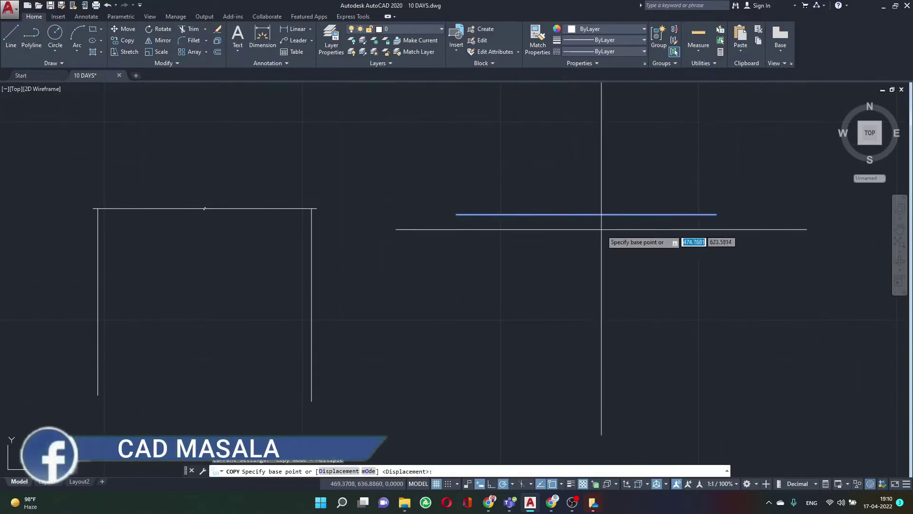
left_click(648, 270)
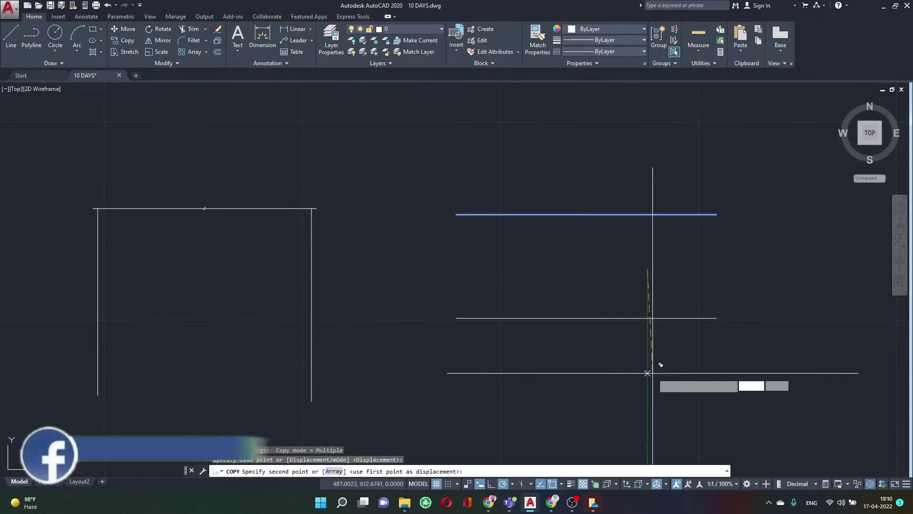
left_click(653, 373)
key("Escape")
middle_click_drag(558, 258, 529, 240)
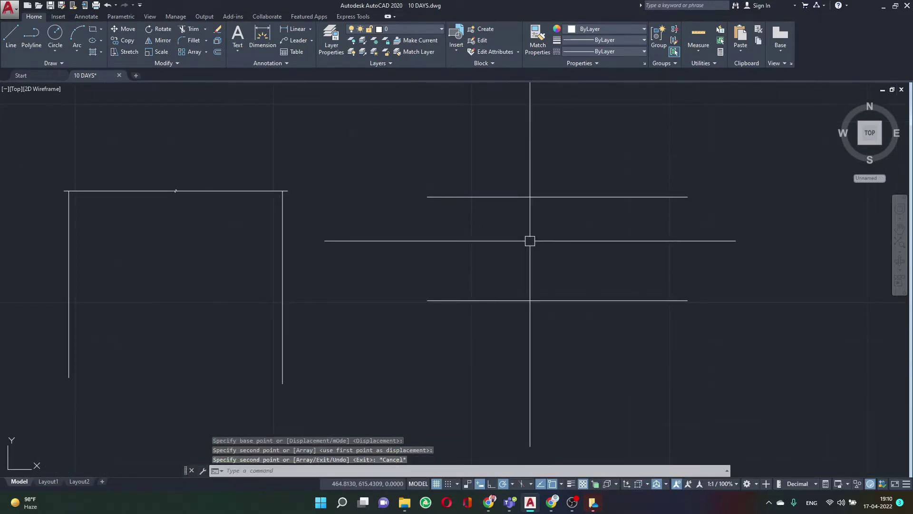
Join the left ends of the two horizontal lines with a midpoint-symbol breakline
type("BREAk")
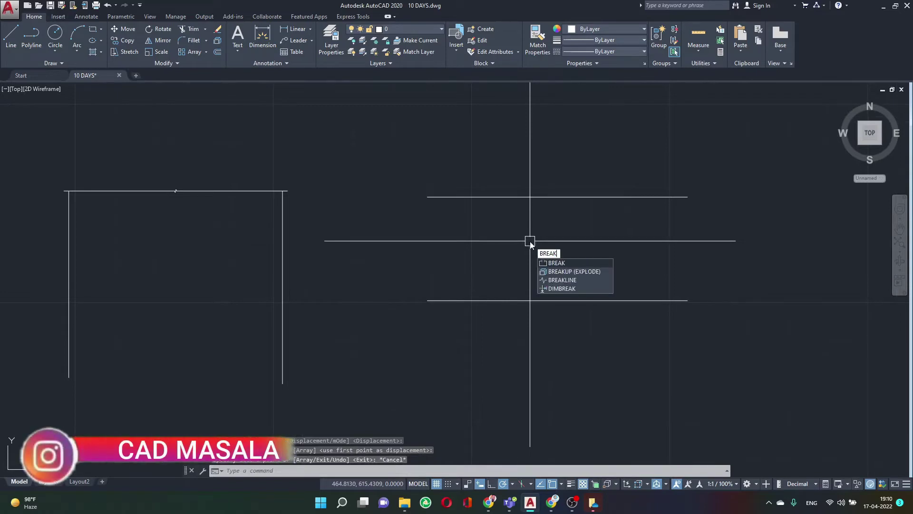
left_click(574, 282)
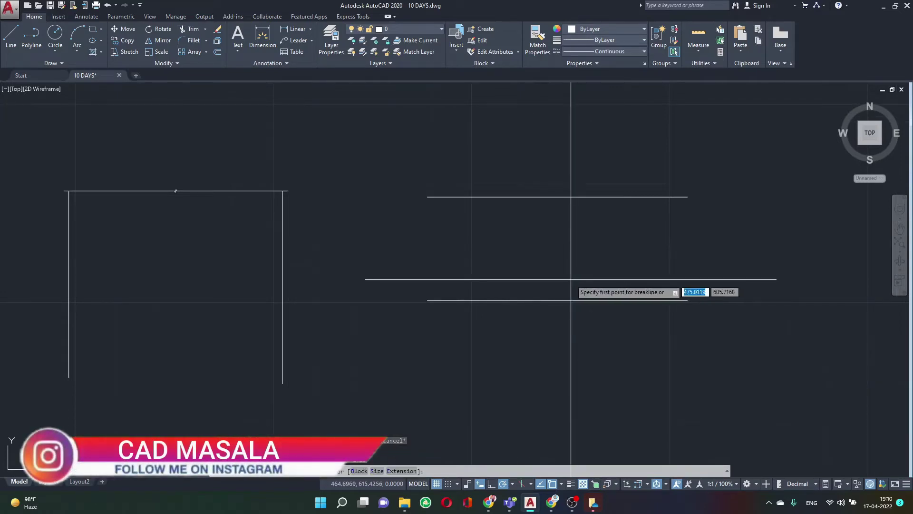
left_click(431, 198)
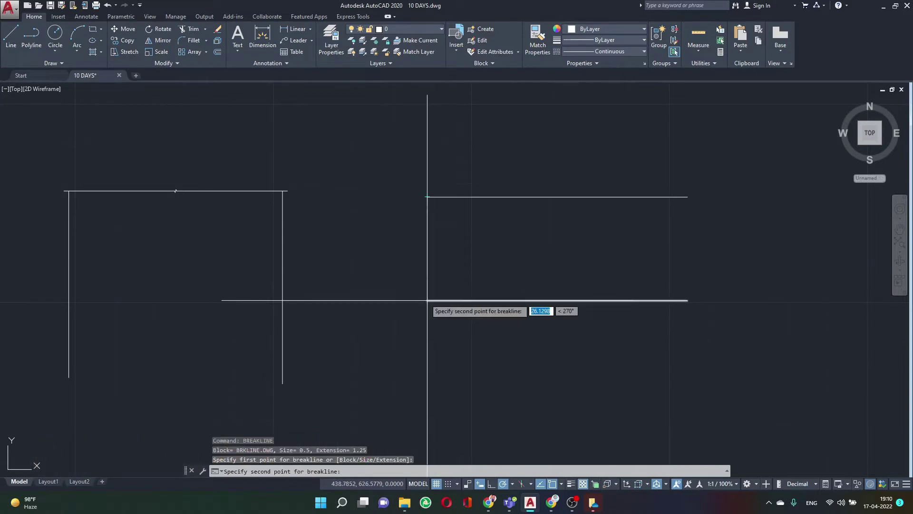
left_click(427, 300)
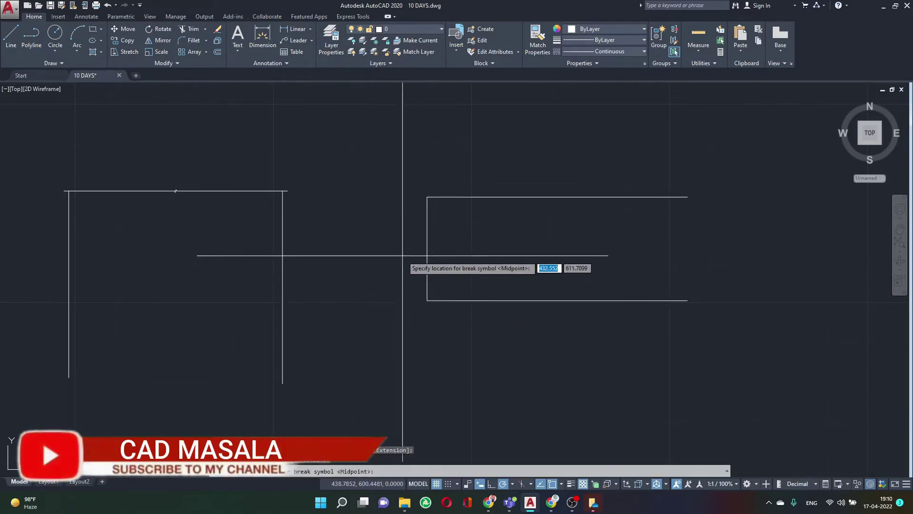
left_click(431, 221)
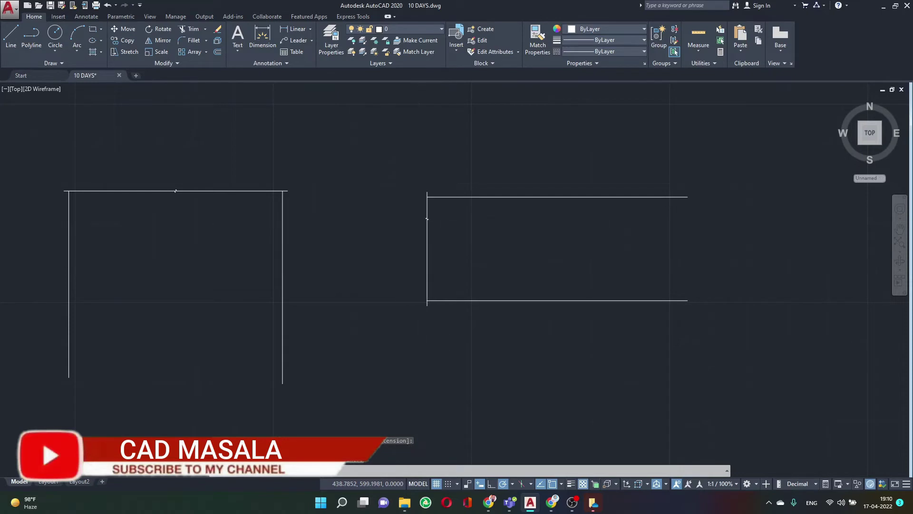
middle_click_drag(422, 220, 424, 209)
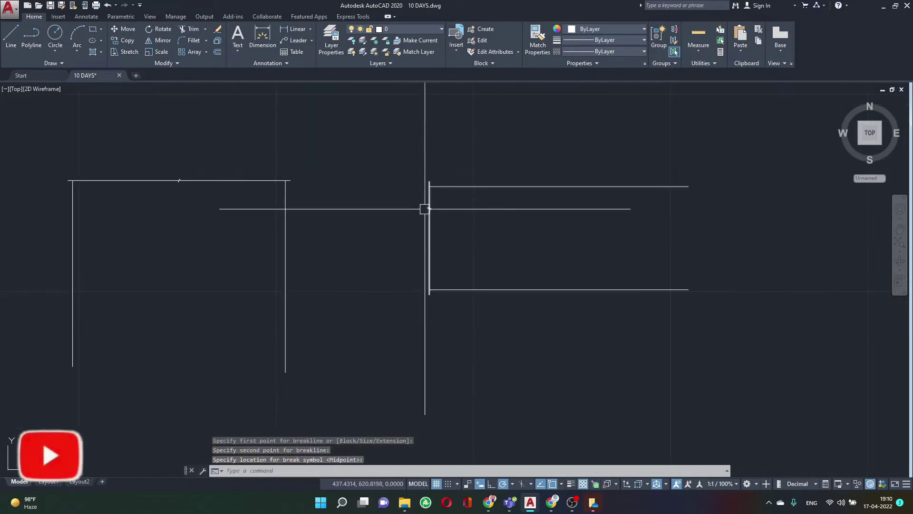
key("Return")
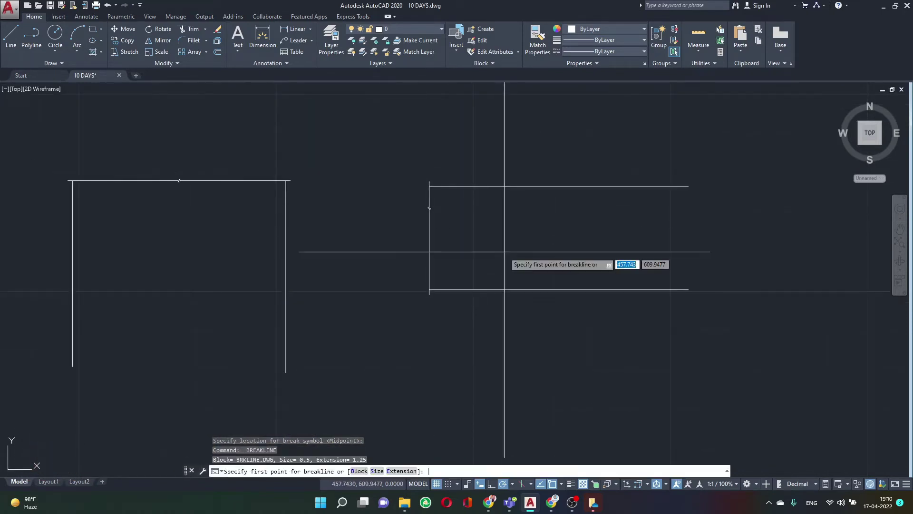
Join the right-hand corners with a size 2 breakline, zigzag at mid-height
left_click(376, 471)
type("2")
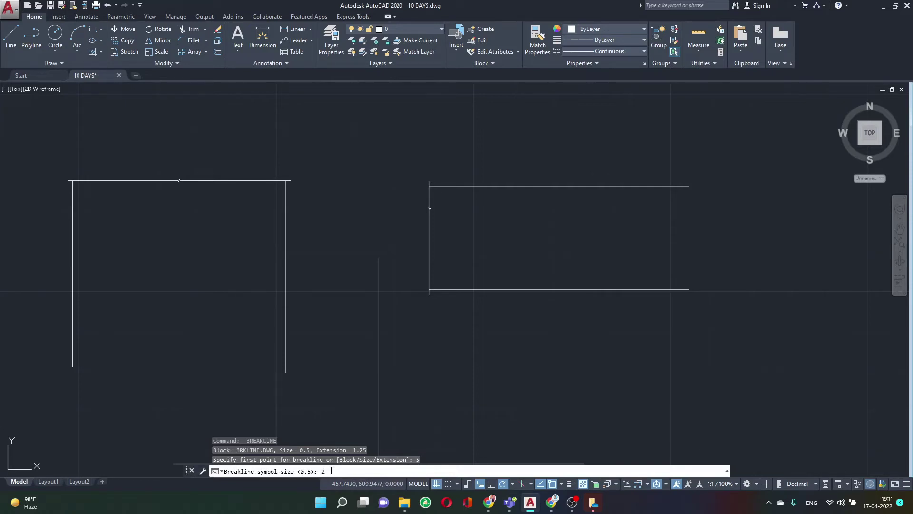
key("Return")
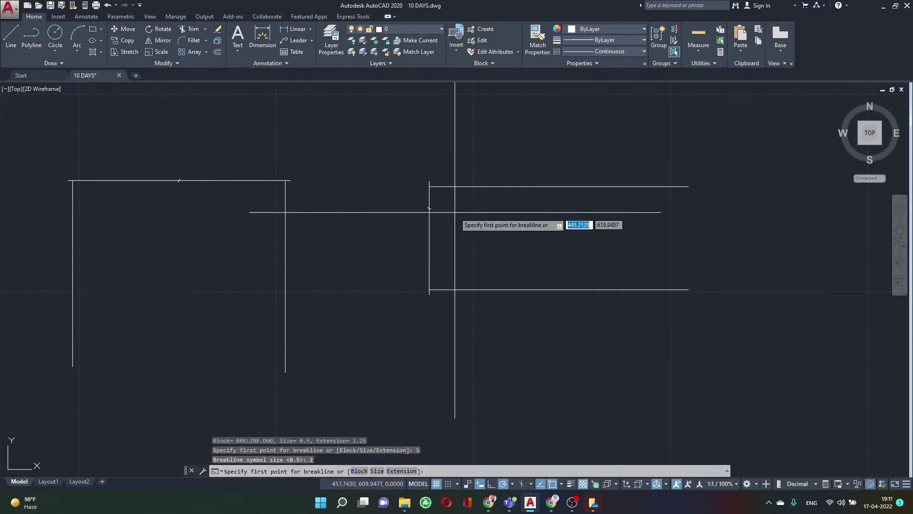
left_click(688, 186)
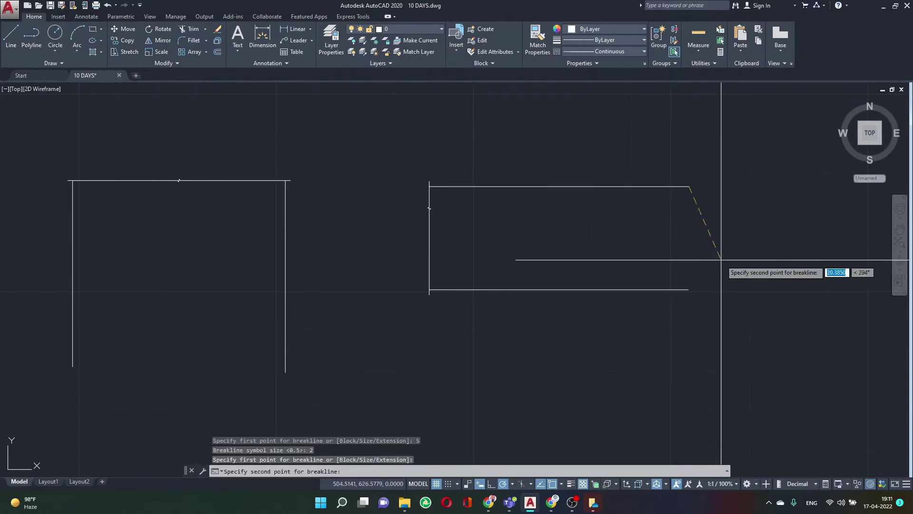
left_click(688, 290)
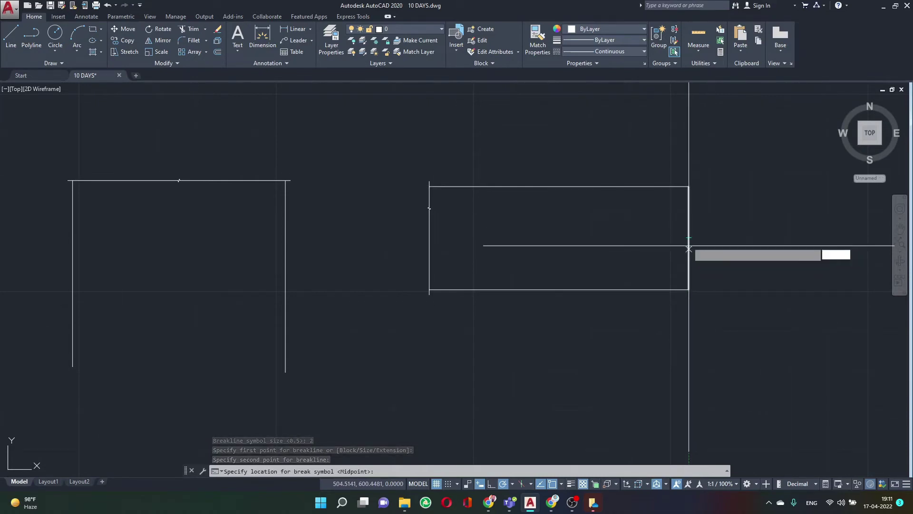
left_click(688, 237)
Draw a vertical size 5 breakline from the rectangle's top edge to its bottom edge
scroll(659, 236, "up", 2)
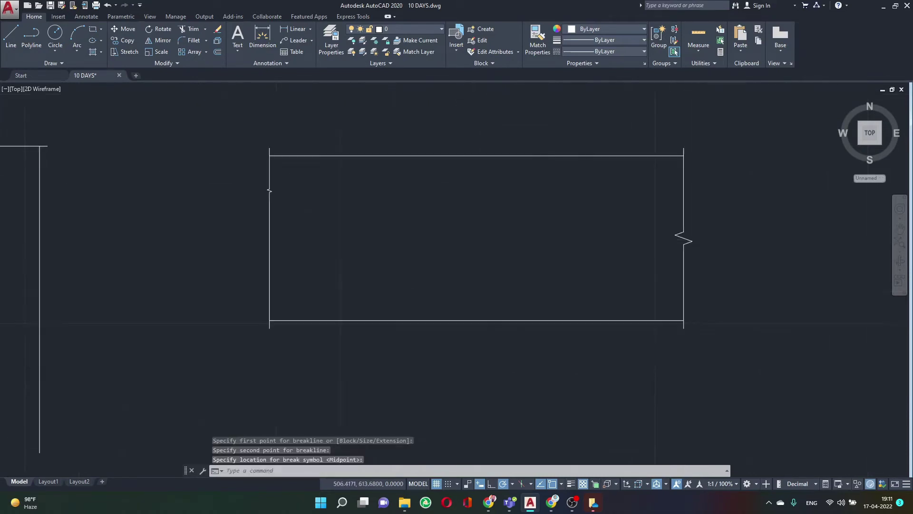
scroll(652, 228, "up", 2)
scroll(457, 256, "down", 2)
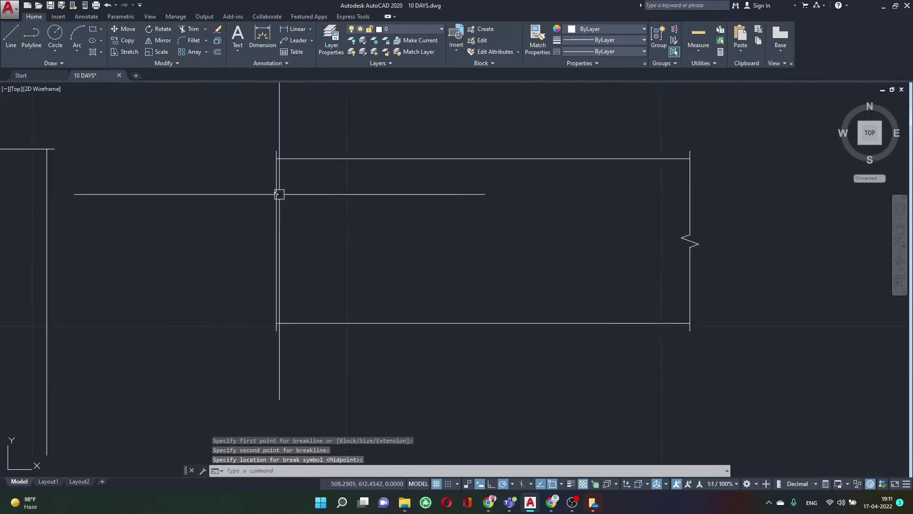
middle_click_drag(517, 240, 522, 241)
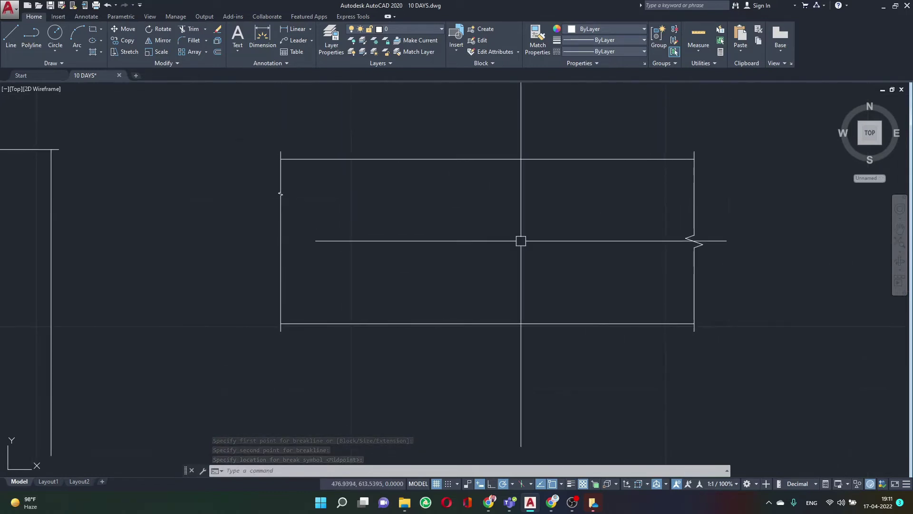
key("Return")
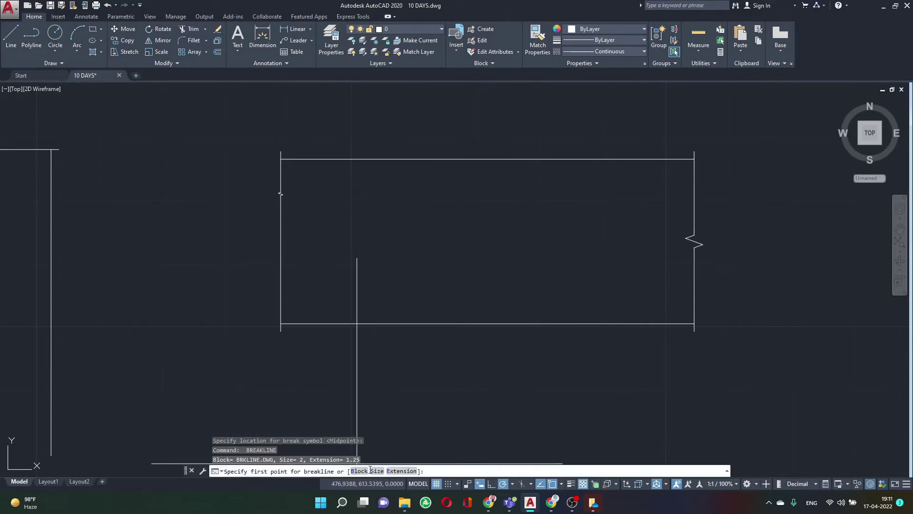
left_click(376, 471)
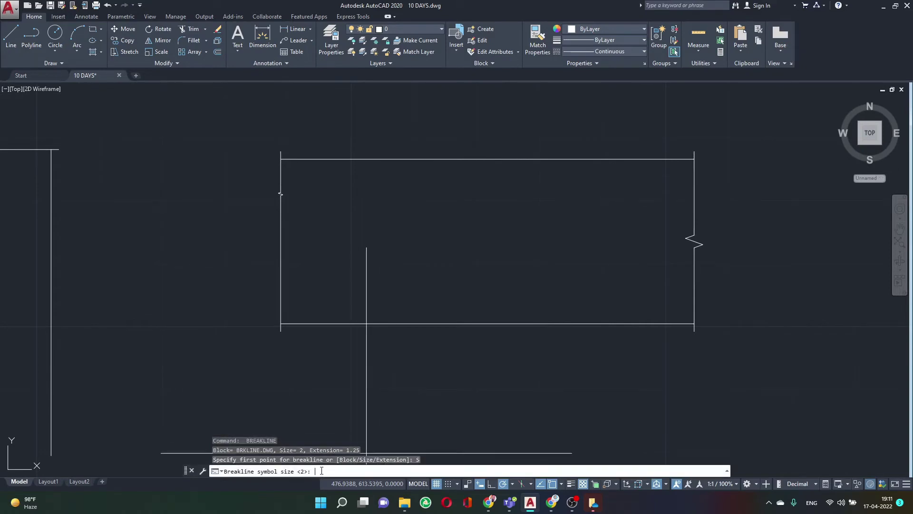
type("5")
key("Return")
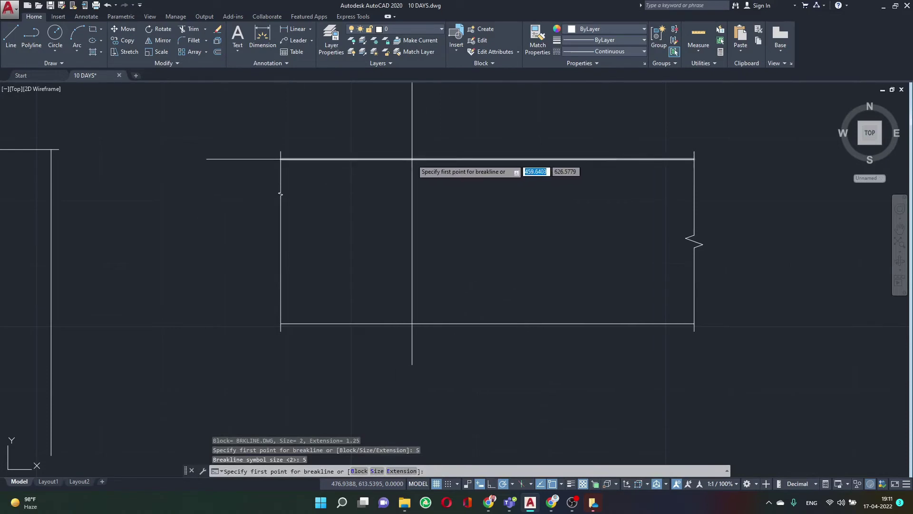
left_click(434, 159)
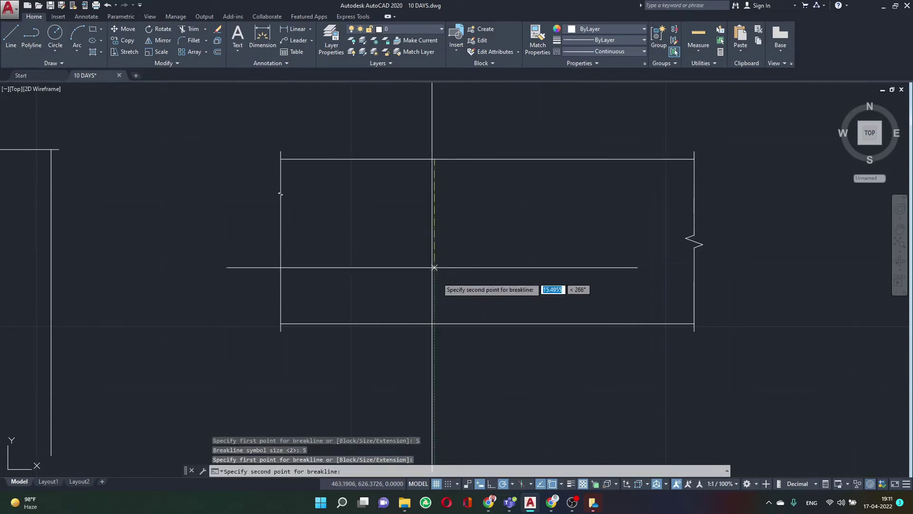
left_click(434, 323)
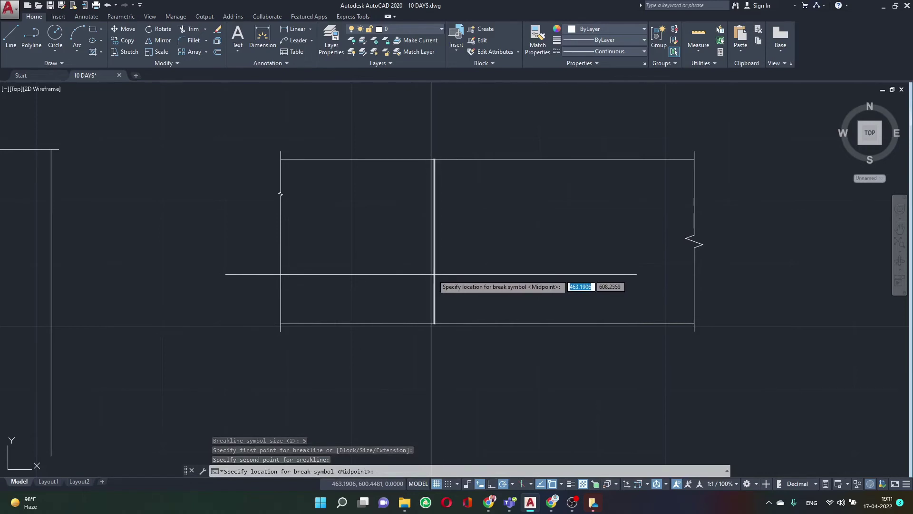
left_click(436, 275)
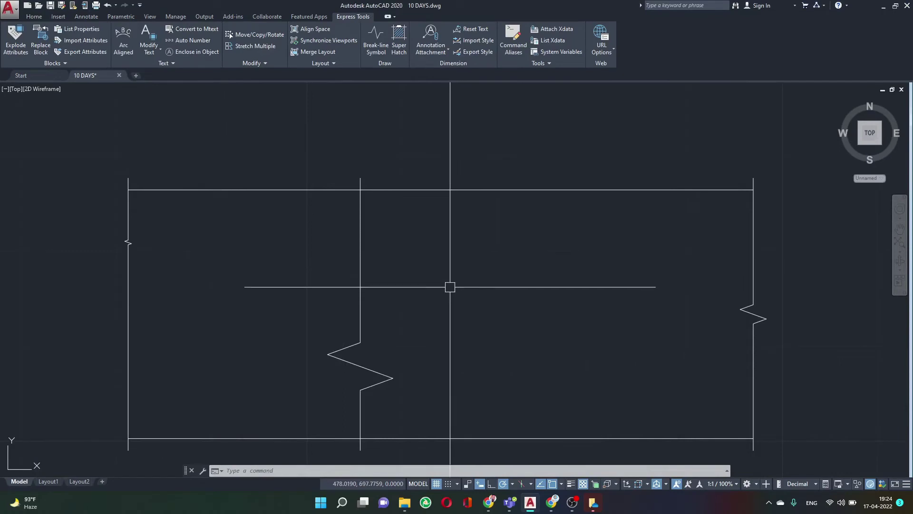
Add a 1,25 linear dimension from the breakline's top end to the top edge
middle_click_drag(450, 287, 452, 285)
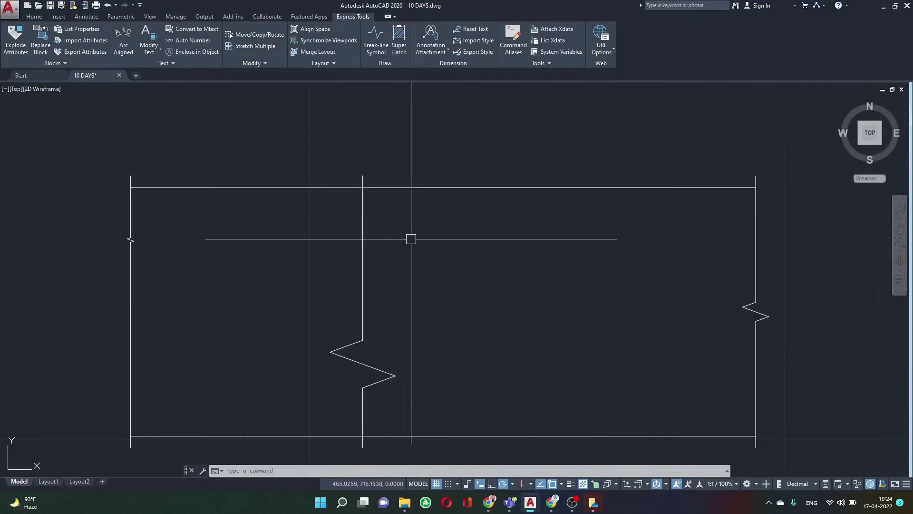
type("DLI")
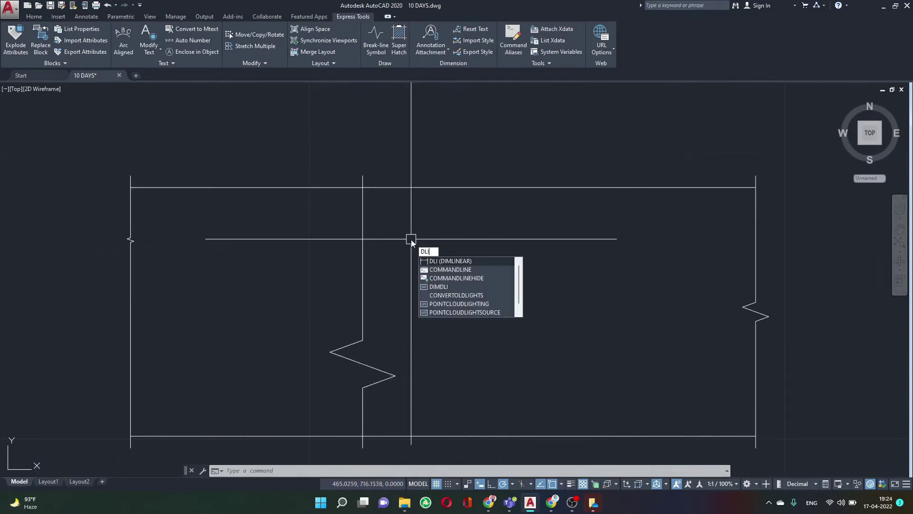
key("Return")
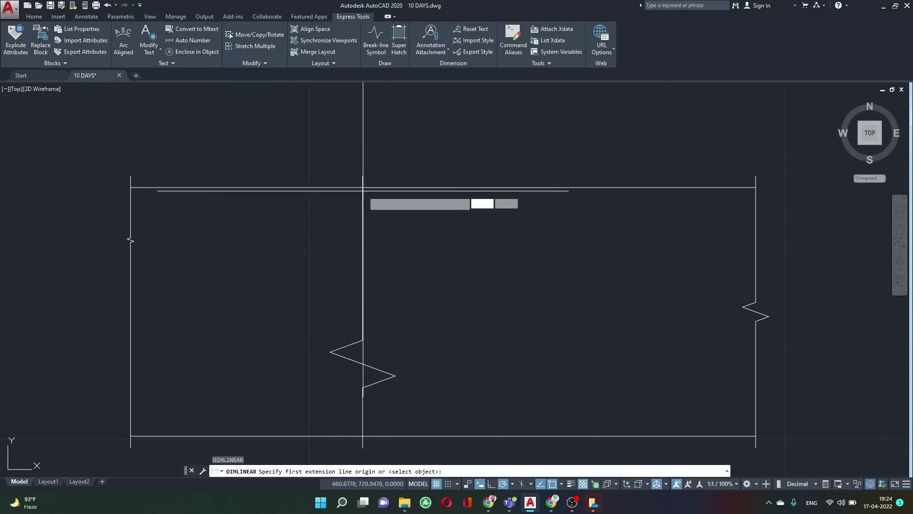
left_click(363, 188)
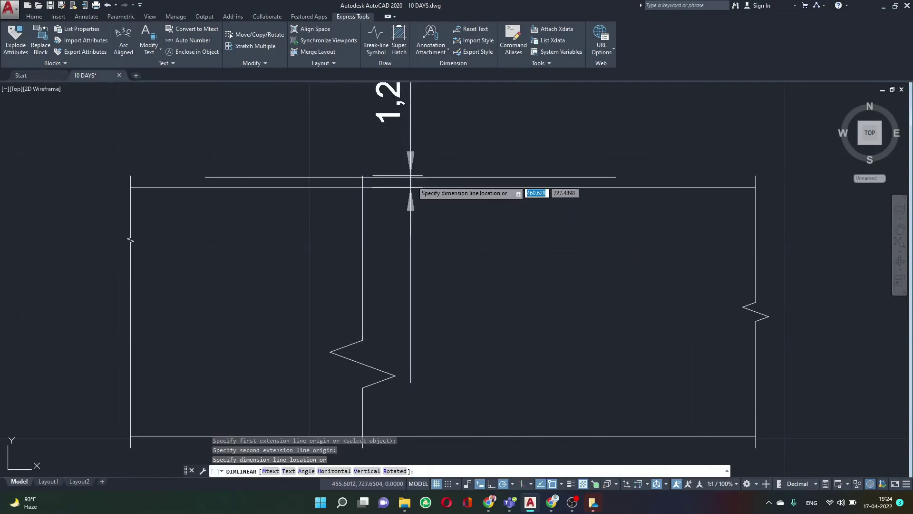
key("Escape")
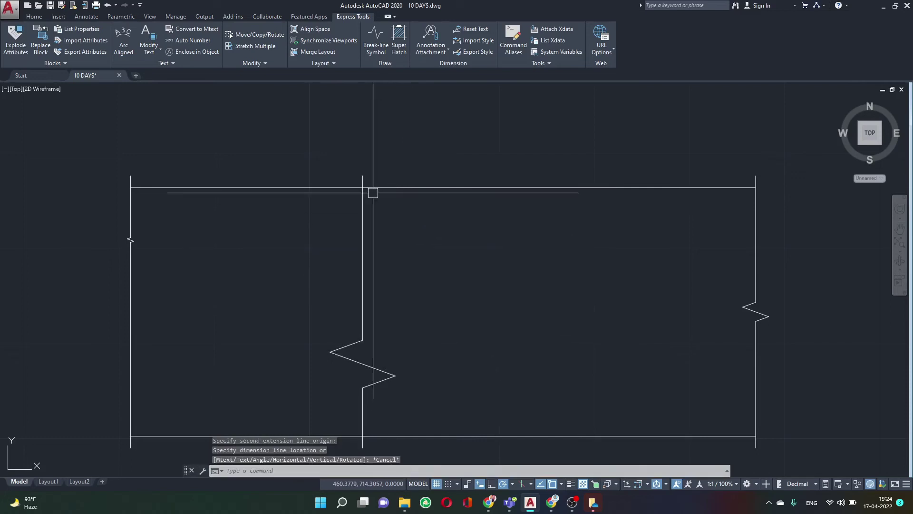
key("Return")
left_click(363, 176)
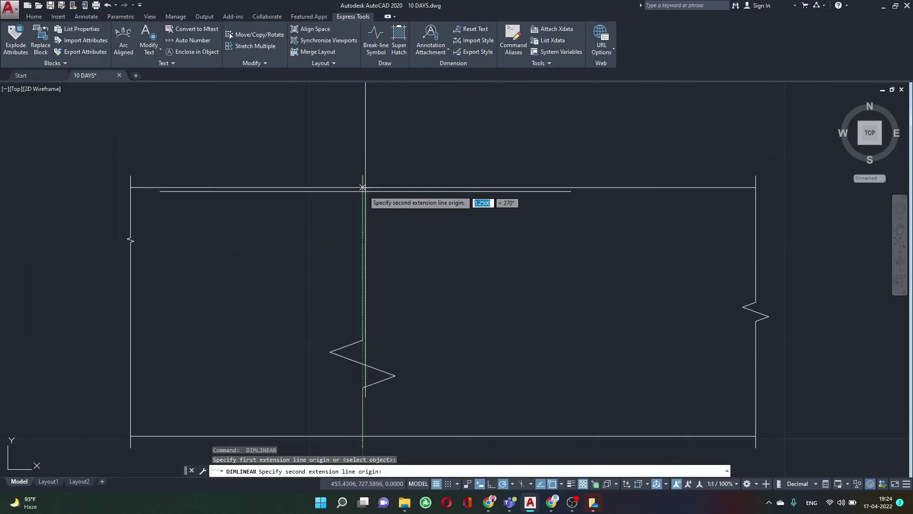
left_click(363, 187)
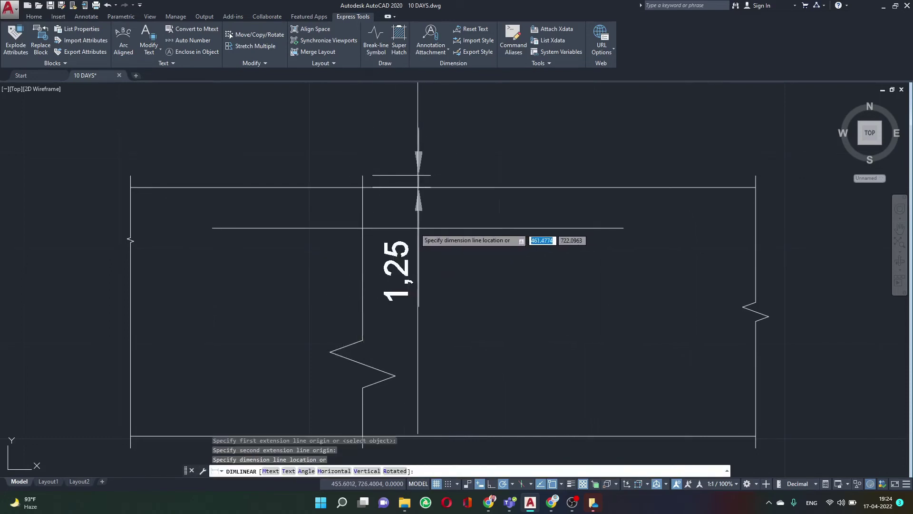
left_click(412, 228)
key("Delete")
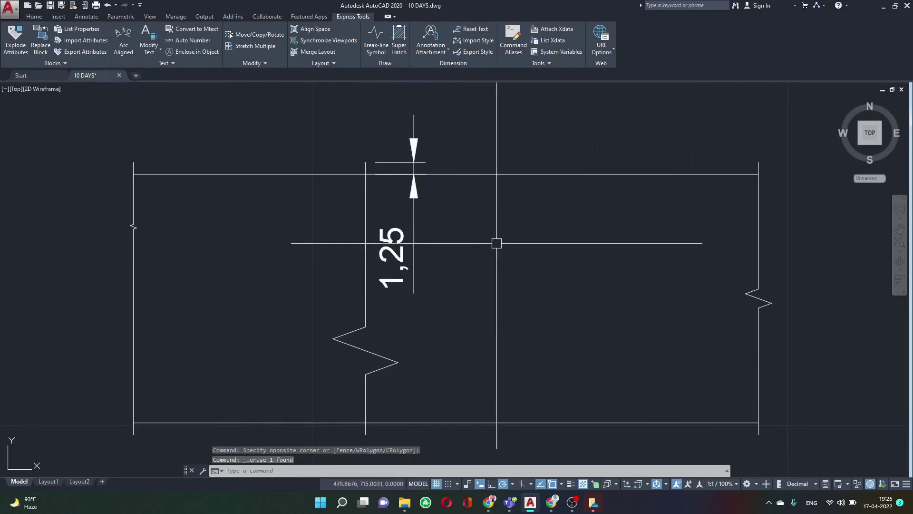
left_click(375, 41)
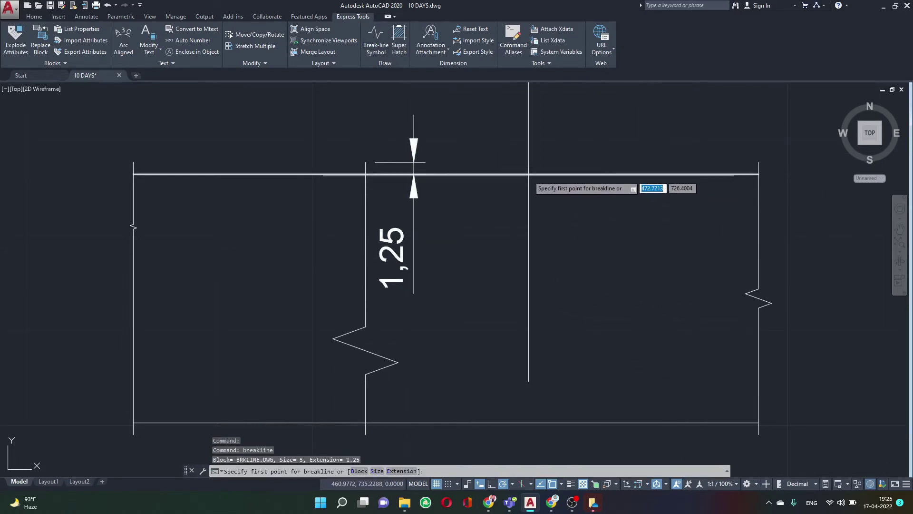
Draw a vertical breakline with extension distance 2 across the top and bottom edges
left_click(402, 471)
type("2")
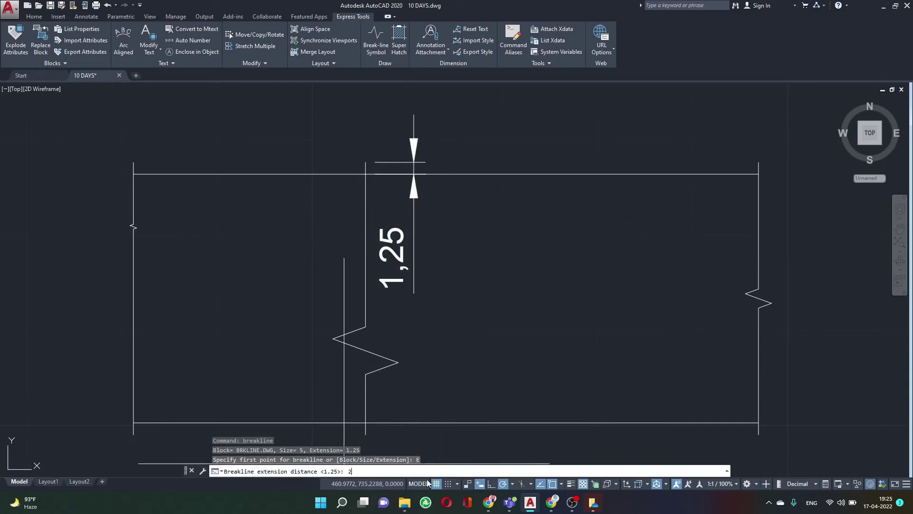
key("Return")
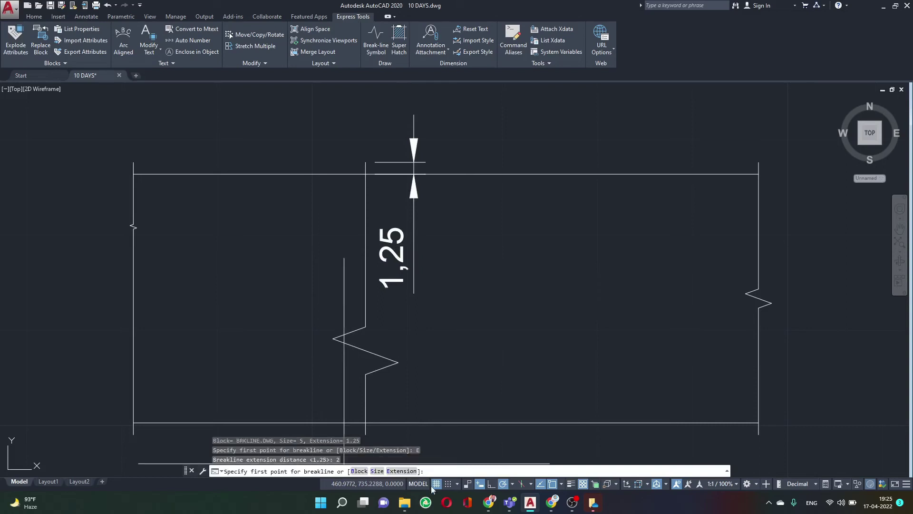
left_click(556, 174)
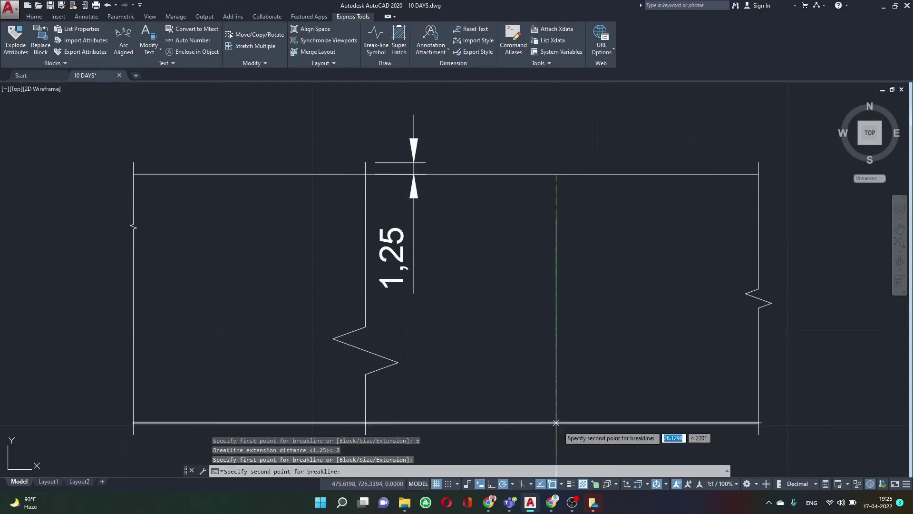
left_click(556, 422)
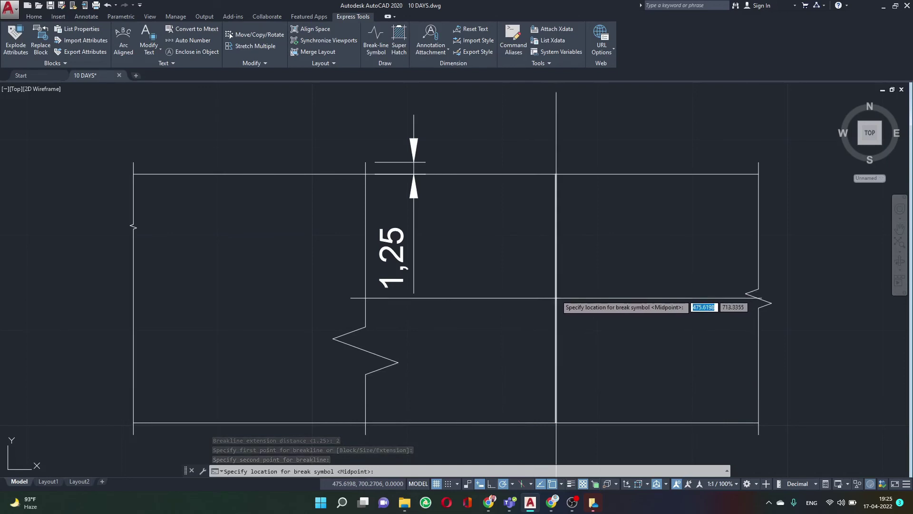
left_click(556, 298)
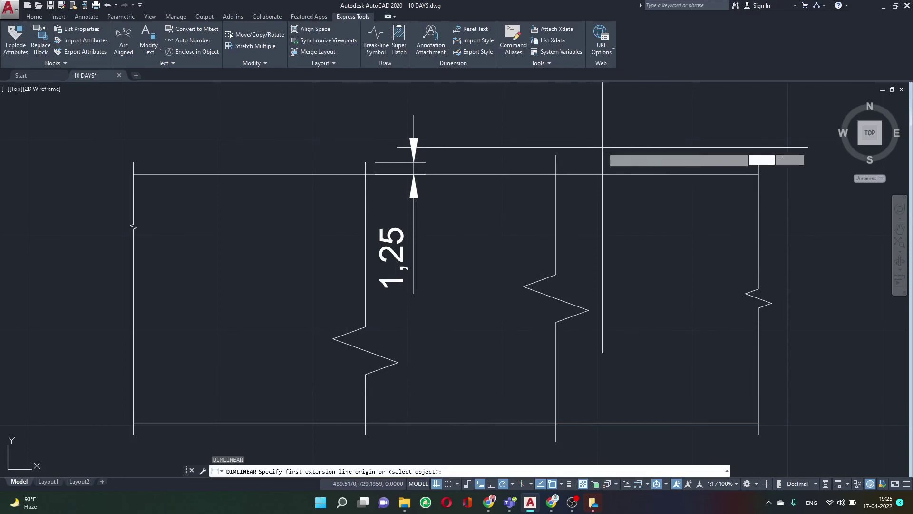
Add a linear dimension of 2 from the newest breakline's top end to the top edge
key("Return")
left_click(555, 155)
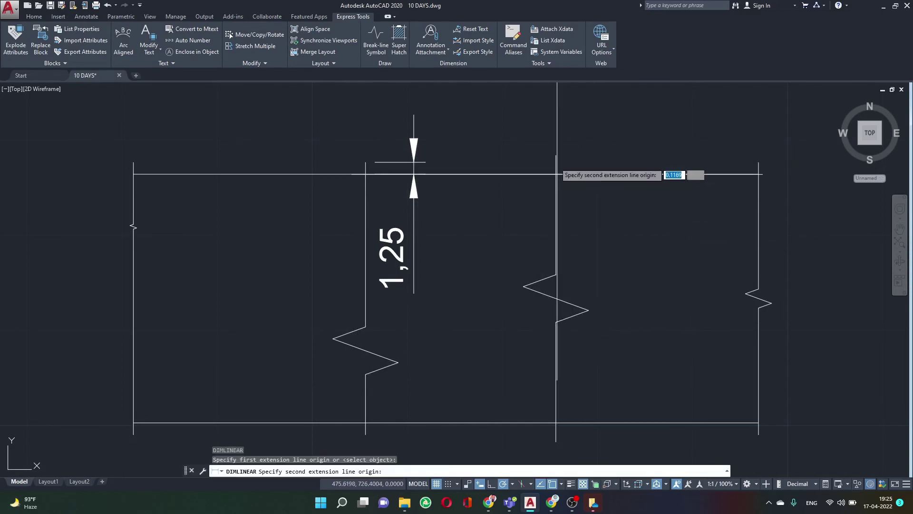
left_click(556, 174)
key("Escape")
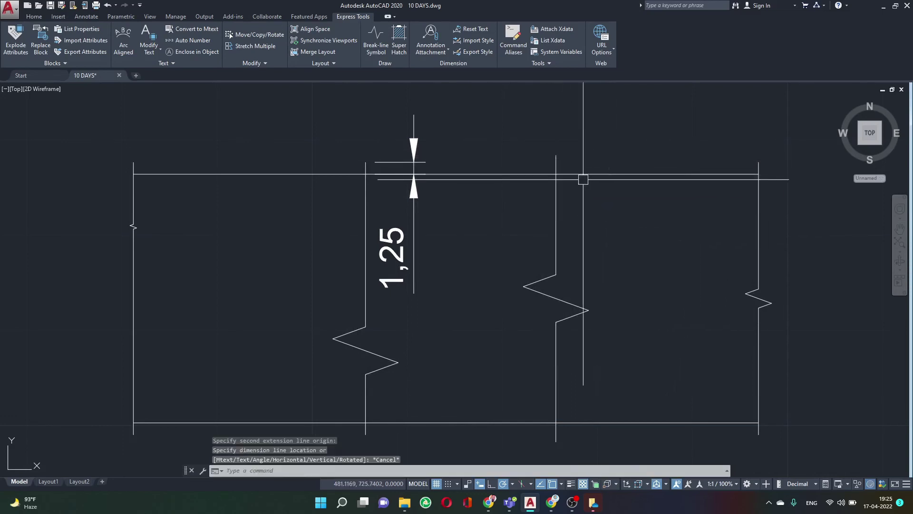
key("Return")
left_click(556, 155)
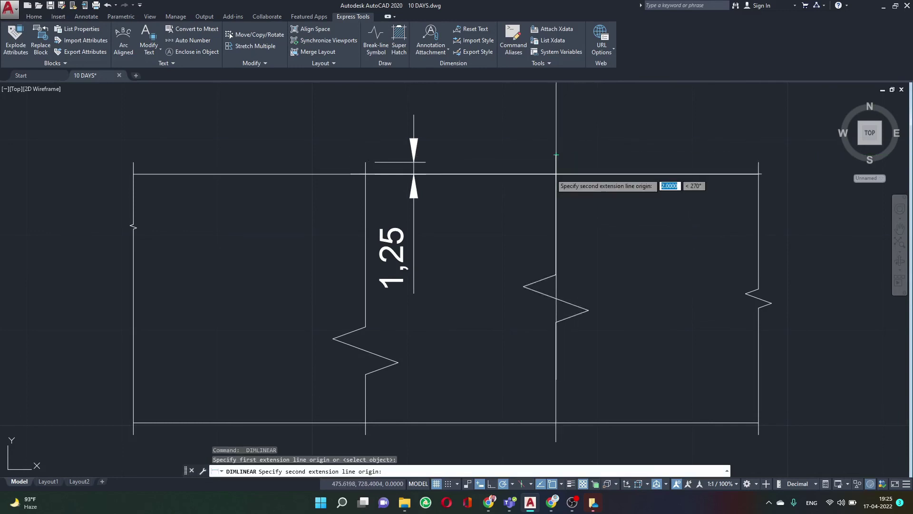
left_click(556, 174)
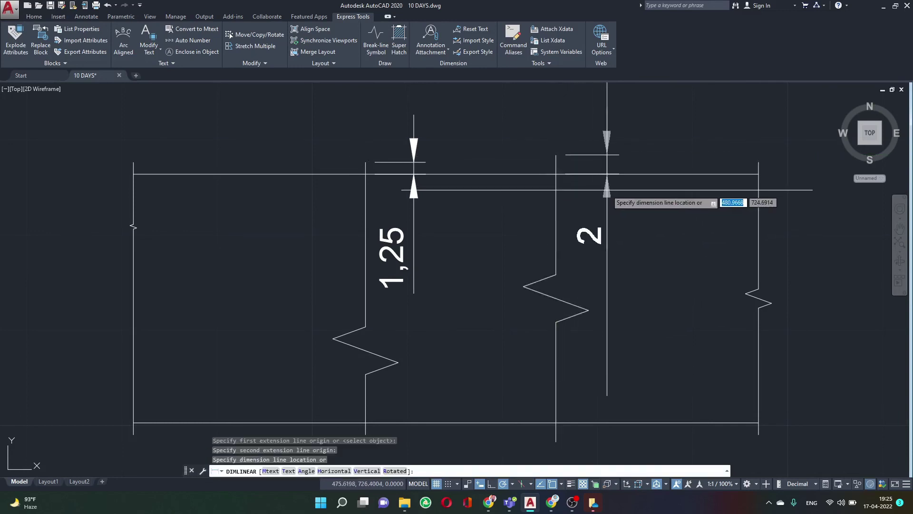
left_click(607, 189)
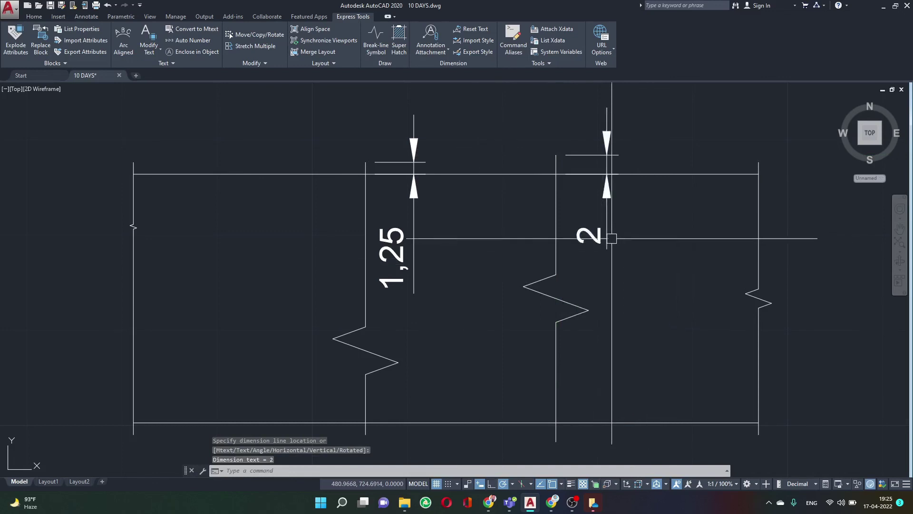